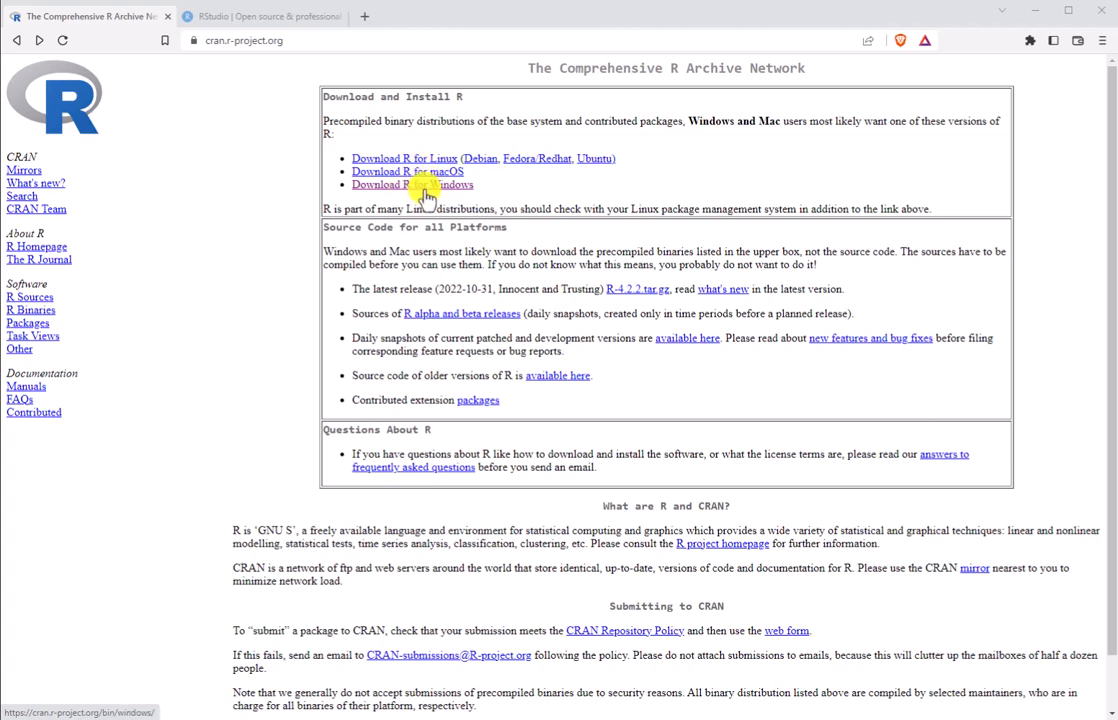
Step: Download the R-4.2.2 base distribution installer for Windows from CRAN and save it in the Downloads folder as R-4.2.2-win
click(416, 186)
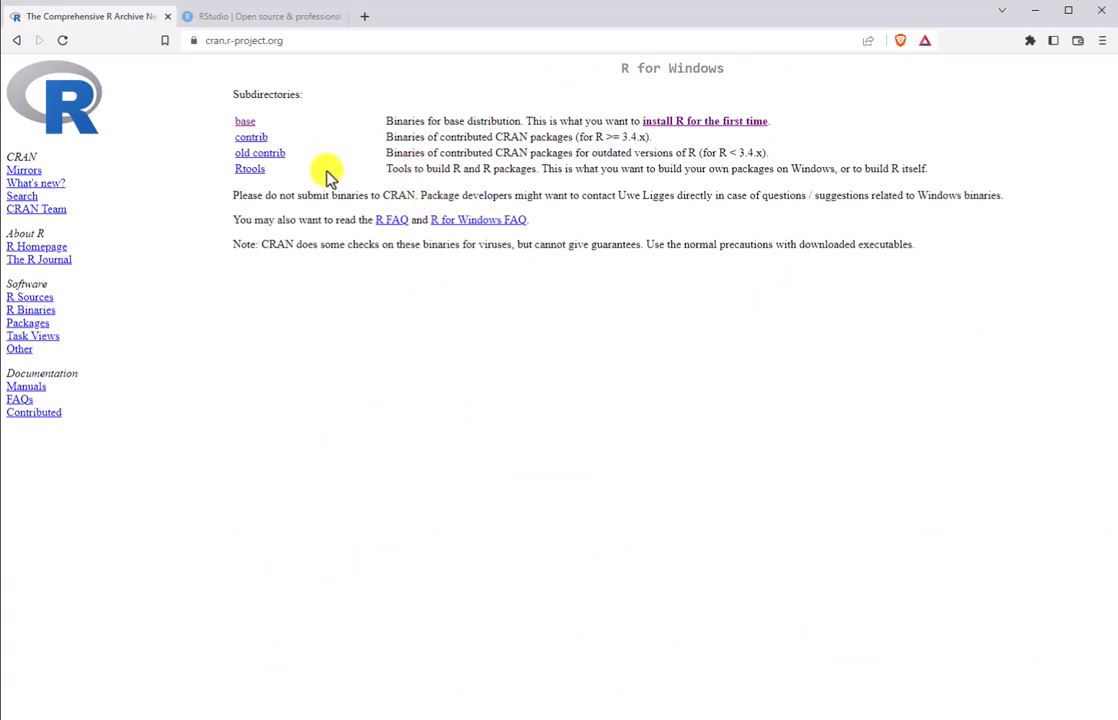
click(244, 121)
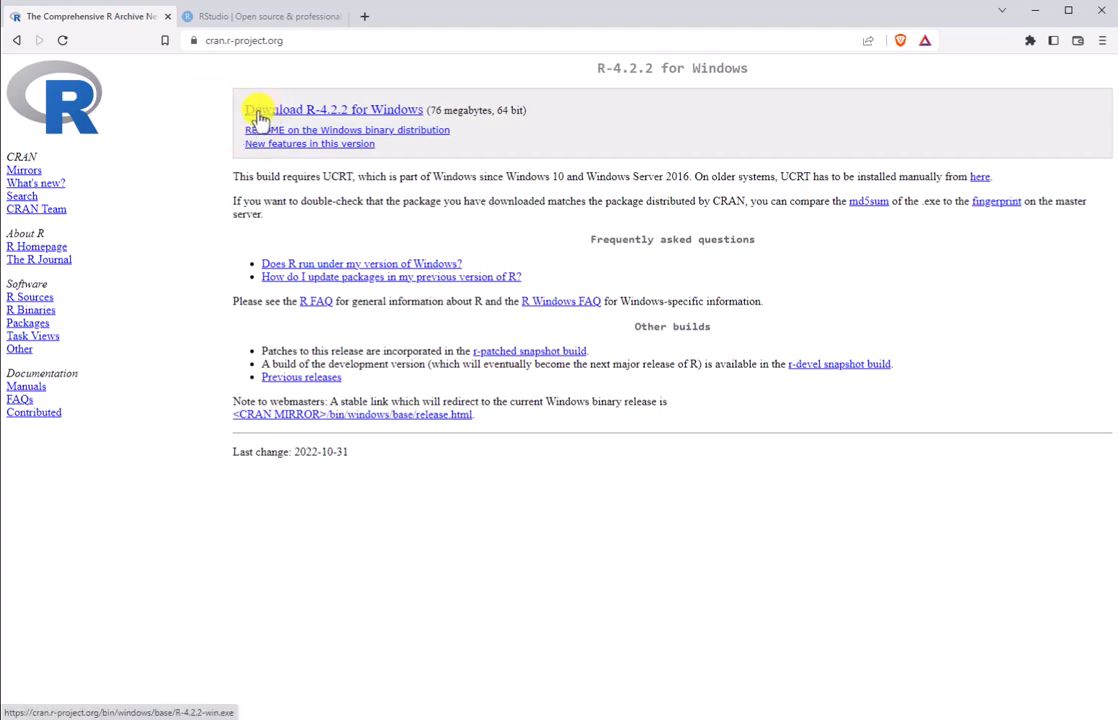
click(258, 113)
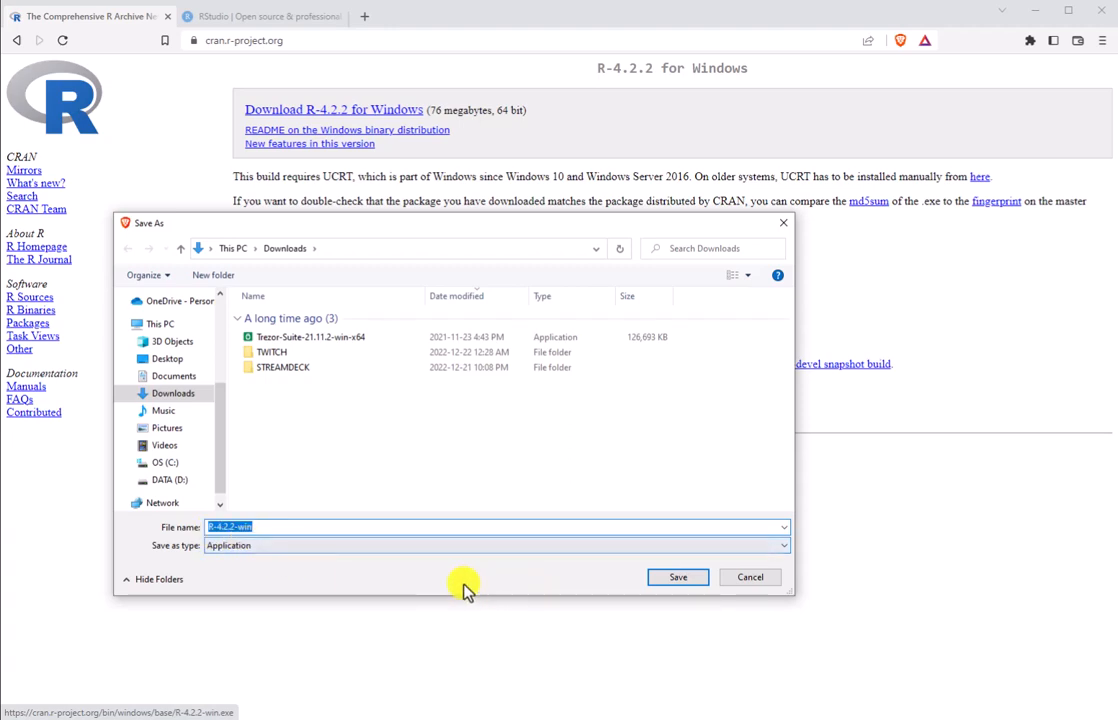
click(689, 580)
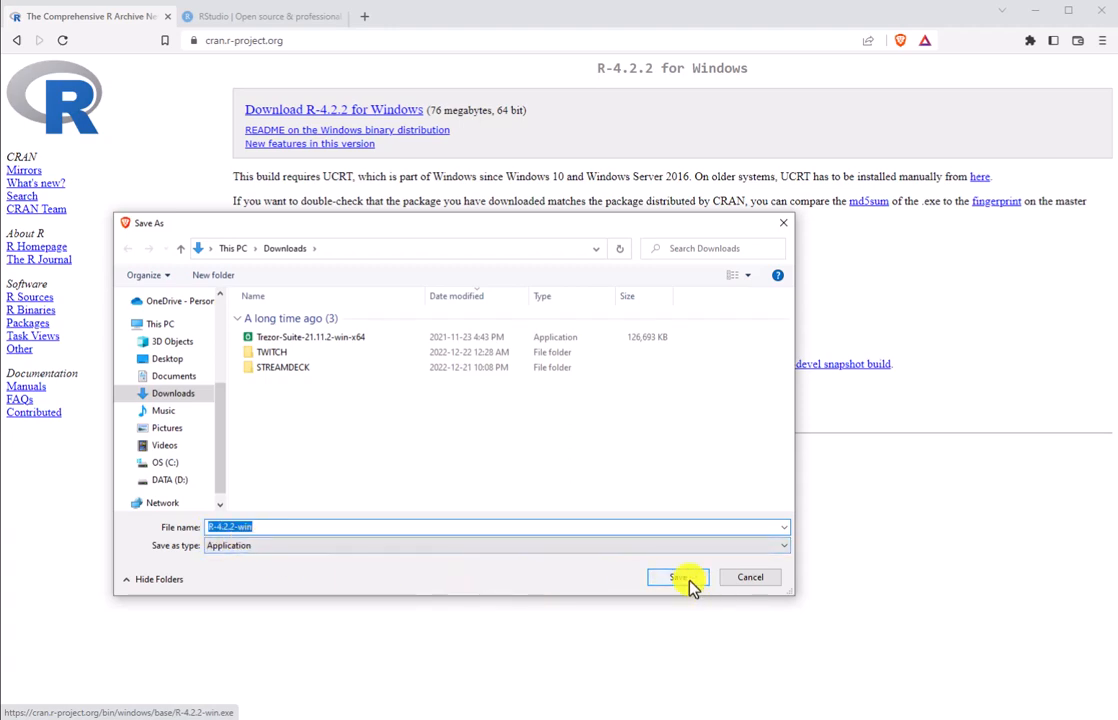
click(686, 580)
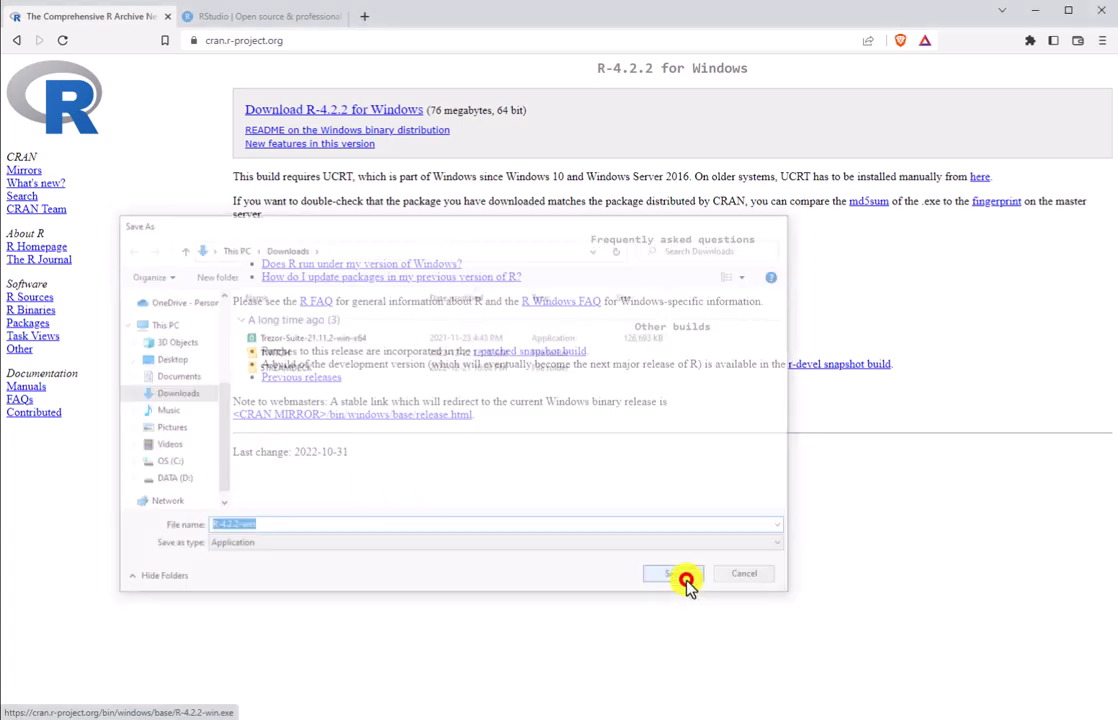
Step: Check the Downloads folder in File Explorer for the R-4.2.2-win installer and close the window
key(super+e)
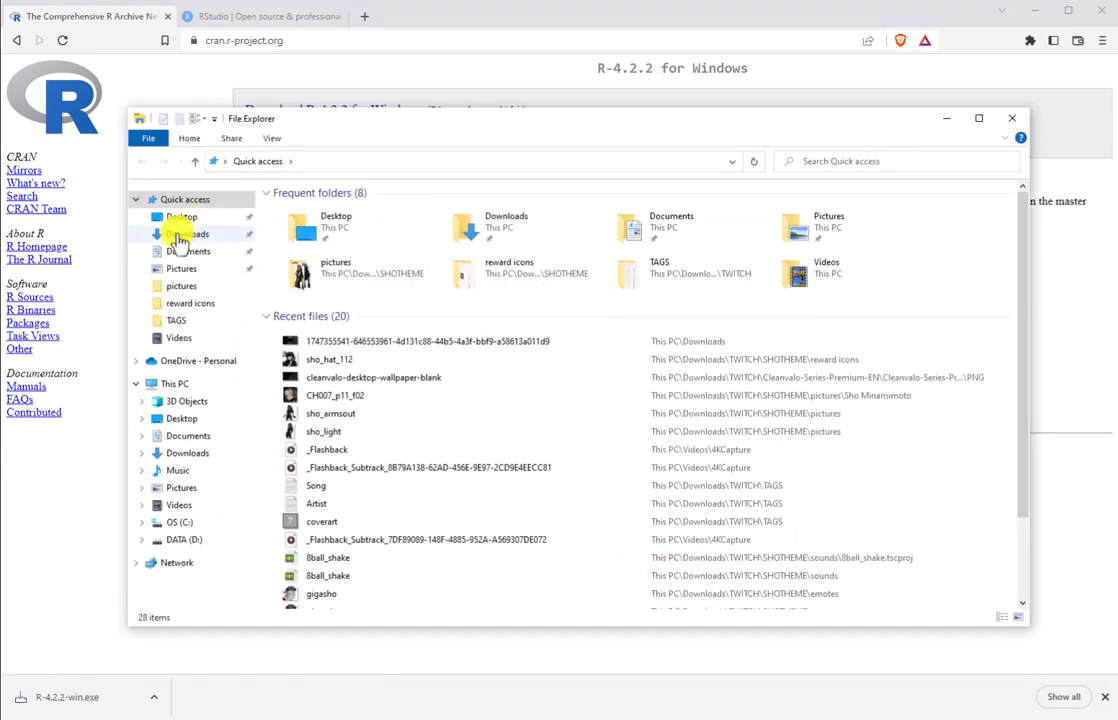
click(182, 235)
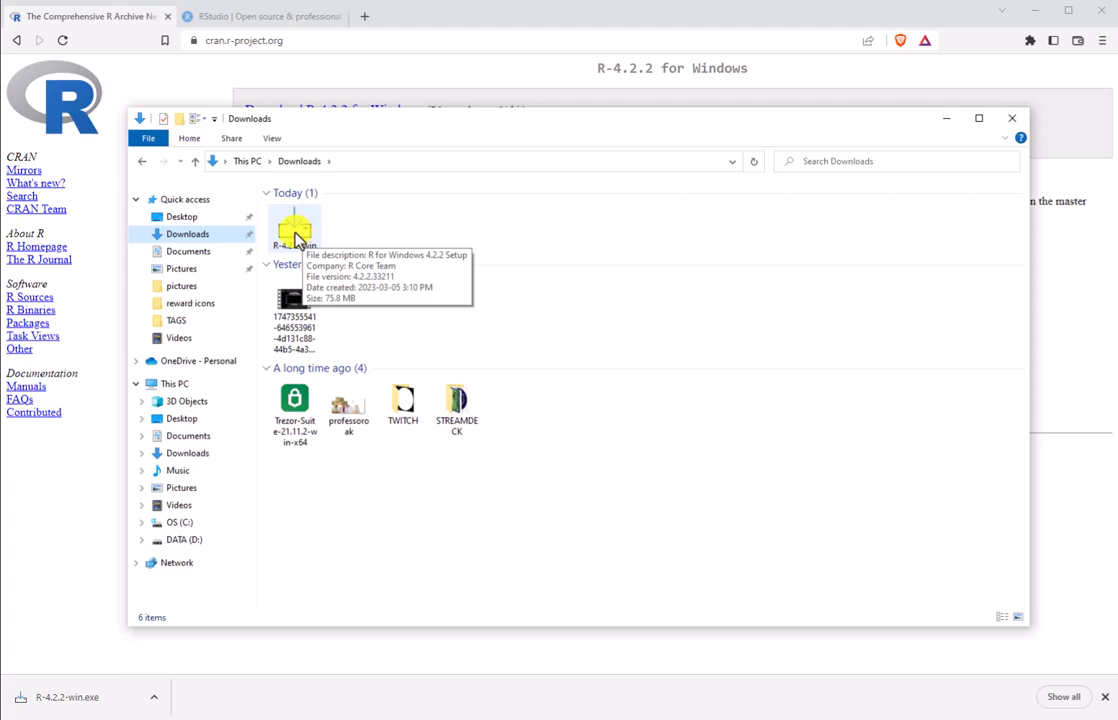
click(1012, 119)
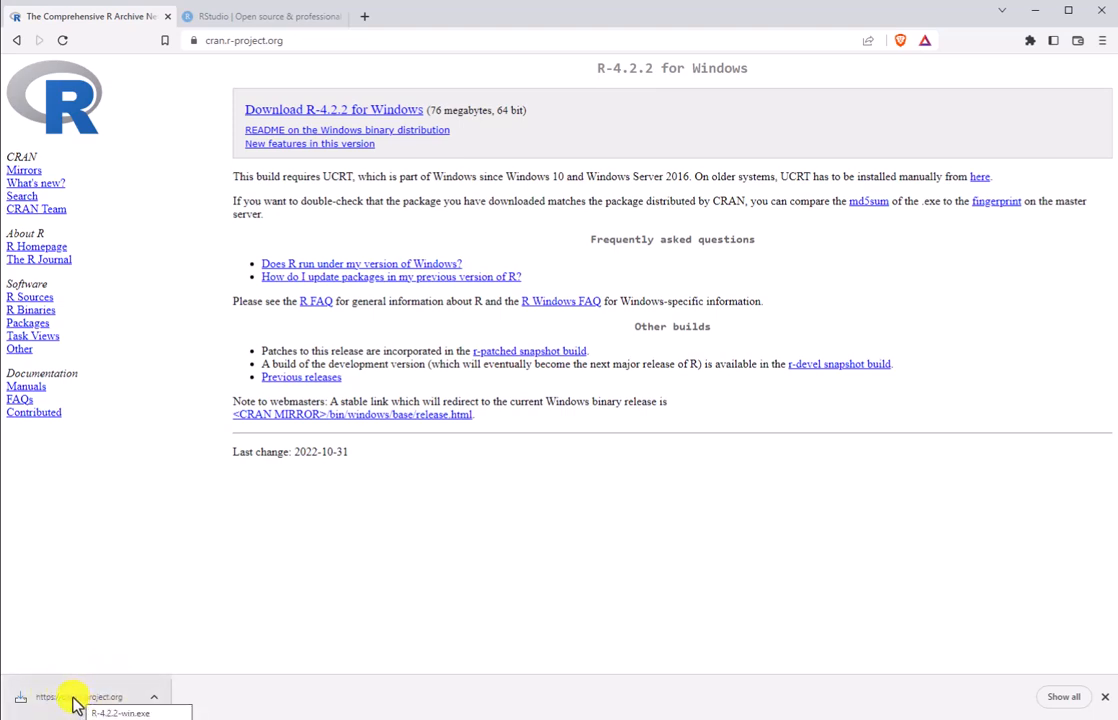
Step: Run the downloaded R-4.2.2-win.exe installer with English as the setup language
click(73, 699)
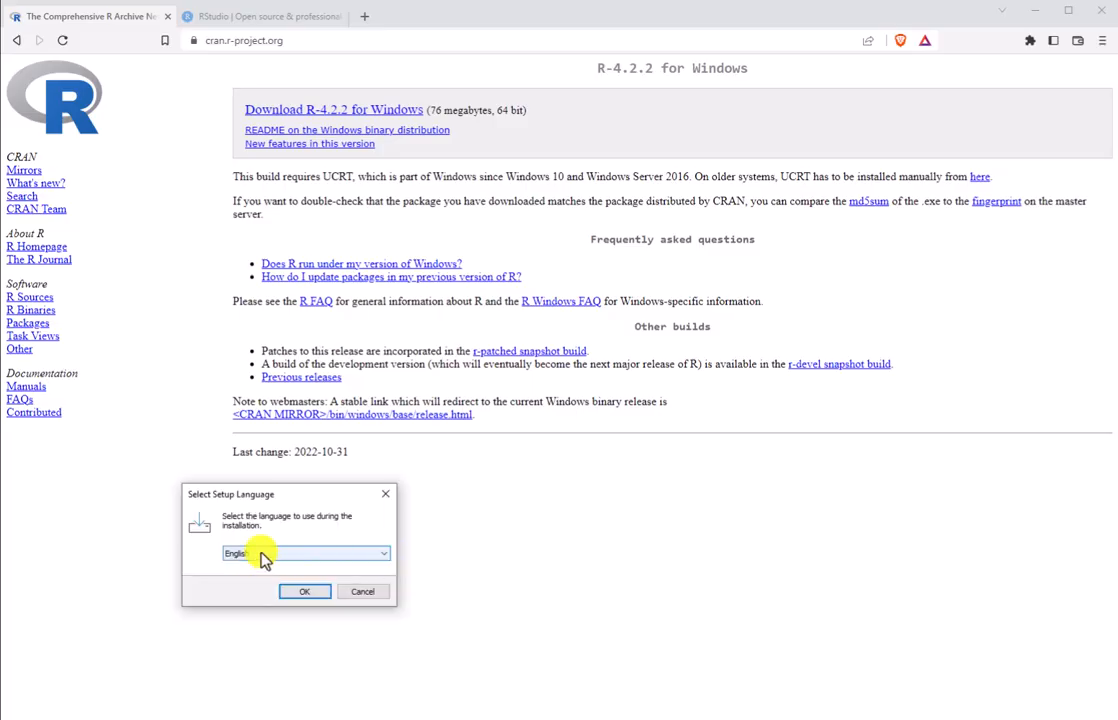
click(386, 554)
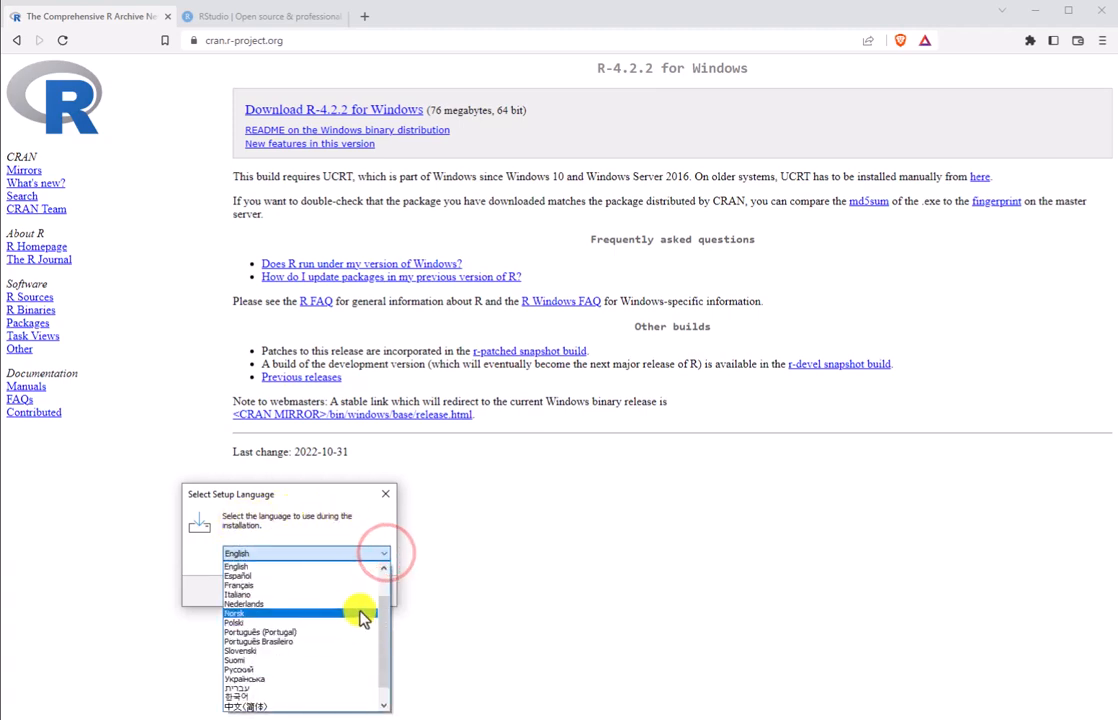
click(386, 556)
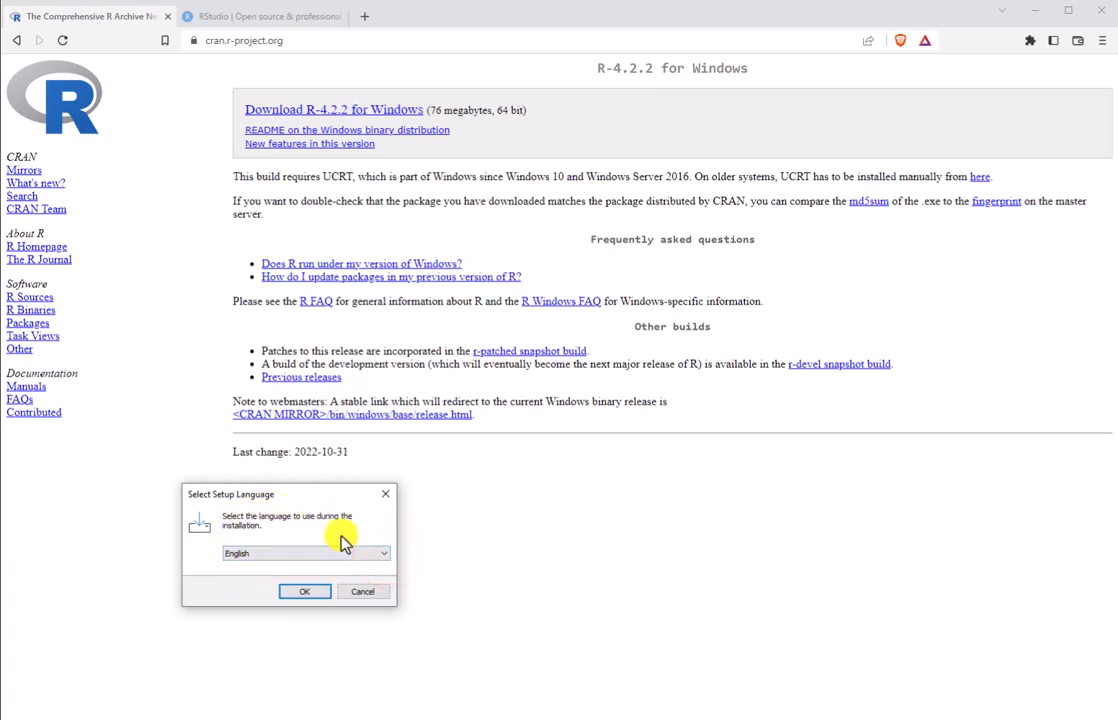
click(318, 596)
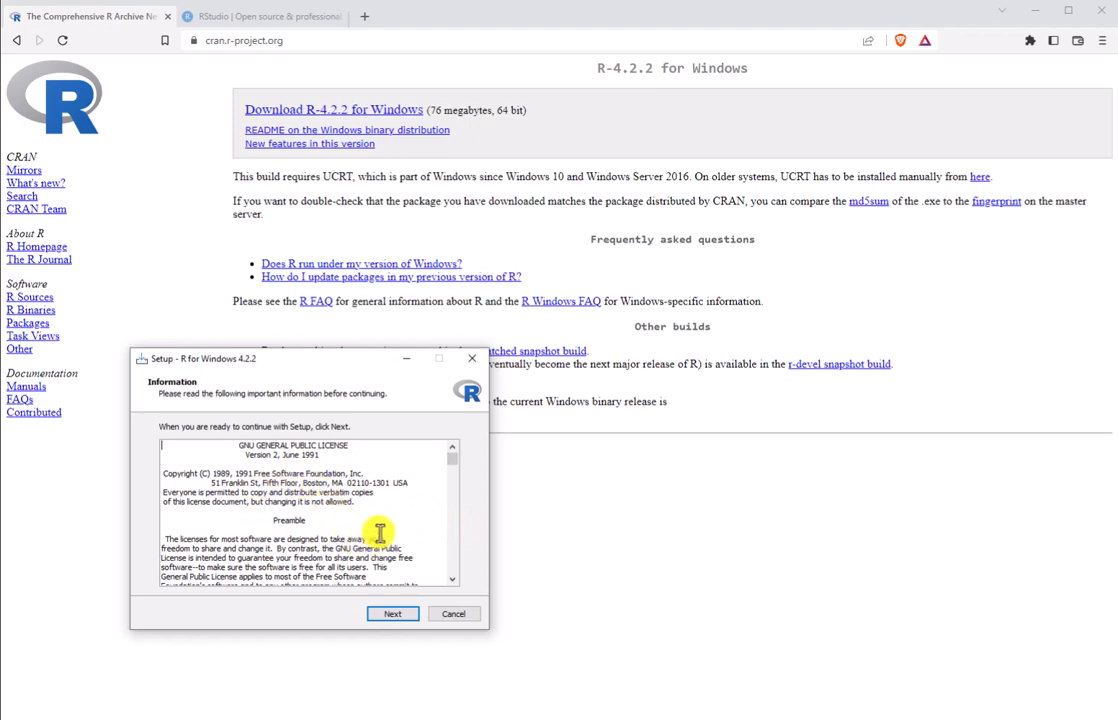
Step: Proceed past the R licence information, keeping the destination folder C:\Program Files\R\R-4.2.2 and the User installation components
drag(452, 465, 455, 573)
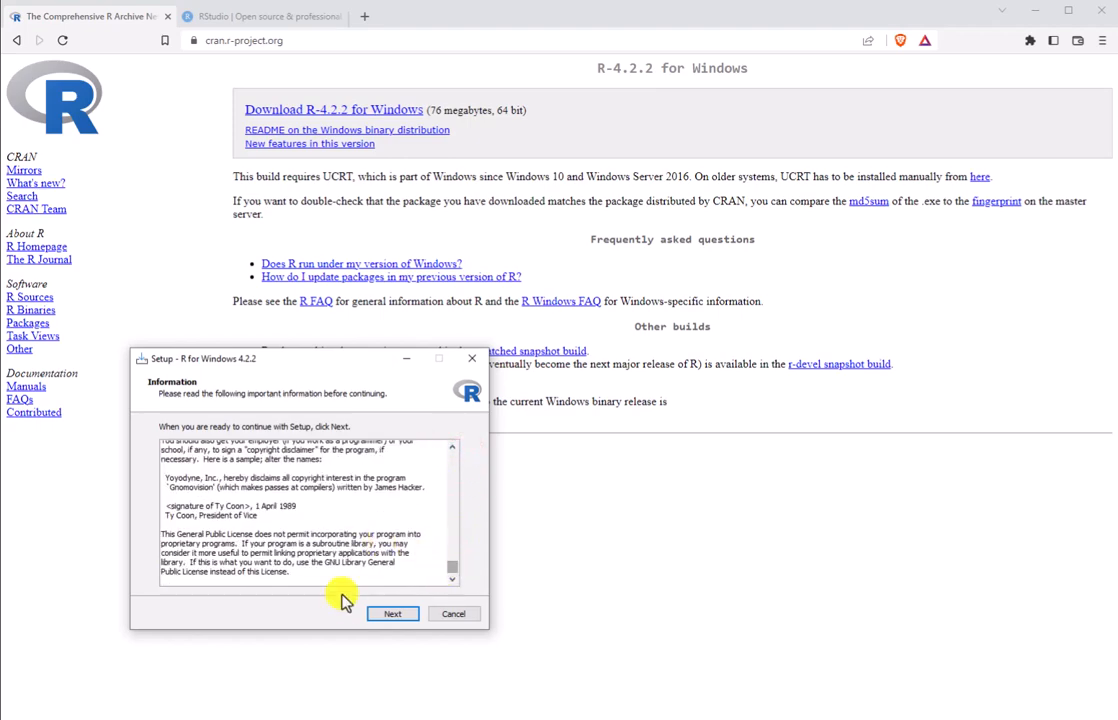
click(393, 616)
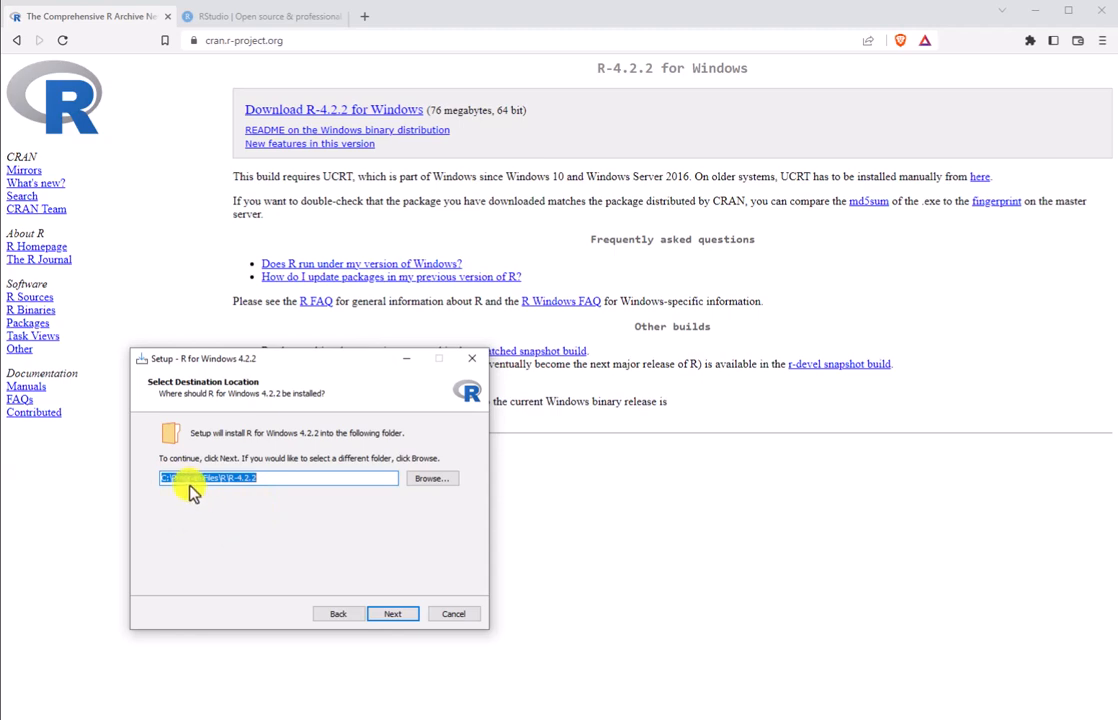
click(396, 615)
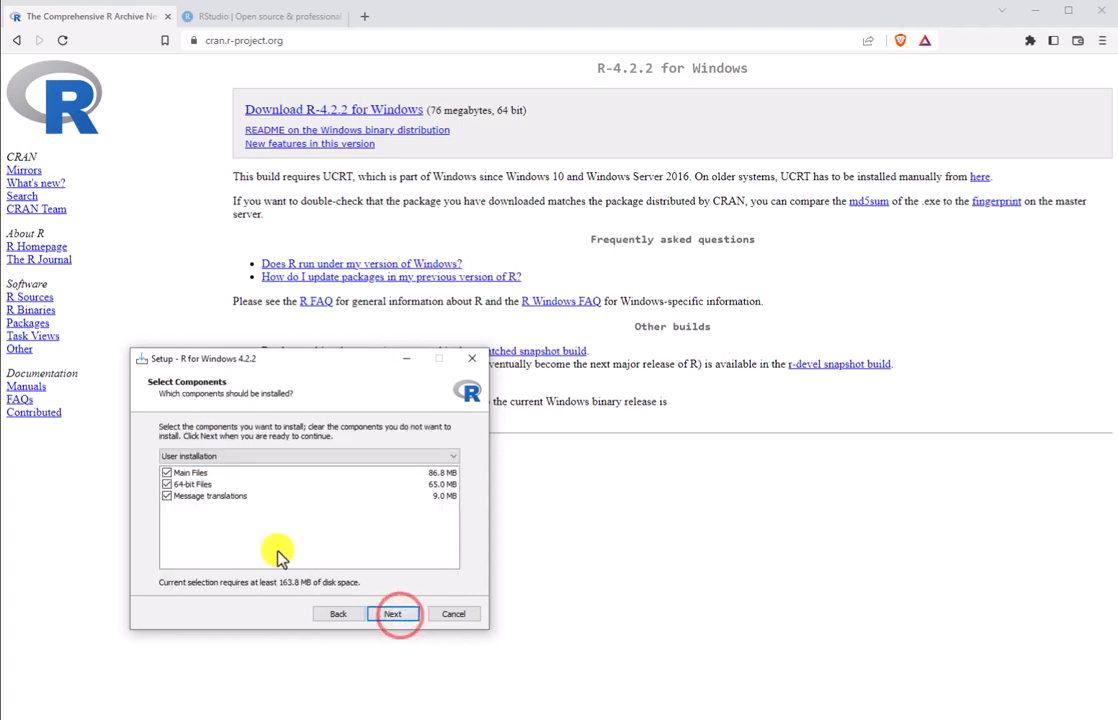
click(398, 614)
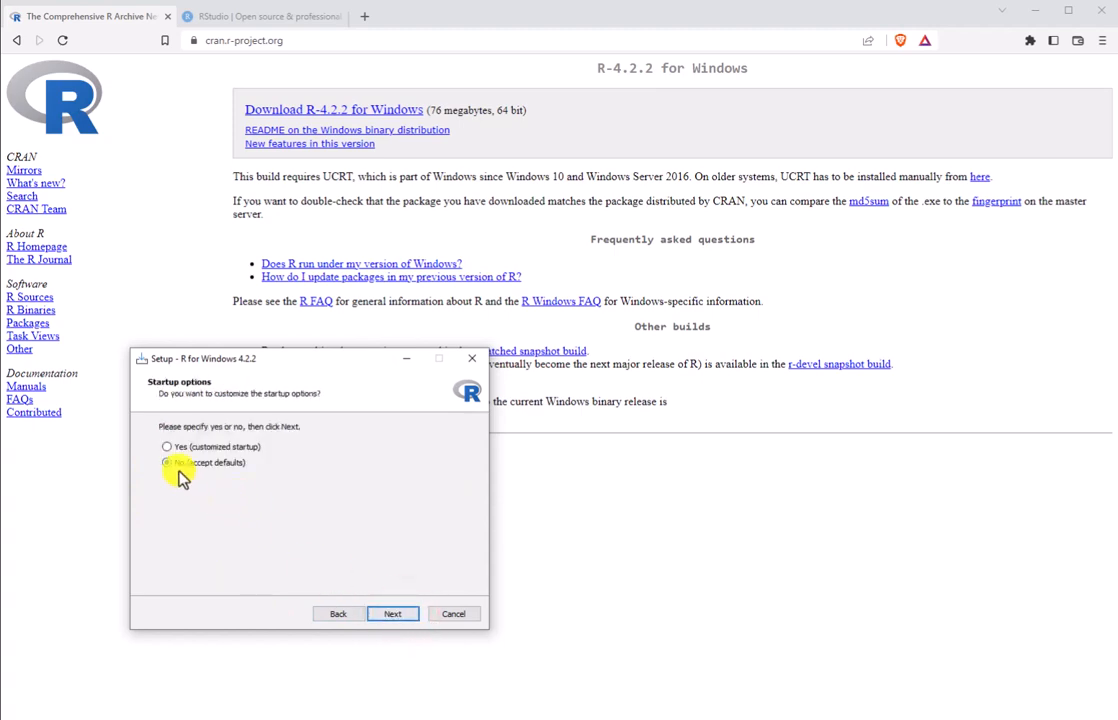
Step: Install R with default startup options and the default Start Menu folder, without a desktop shortcut, and finish the setup
click(393, 616)
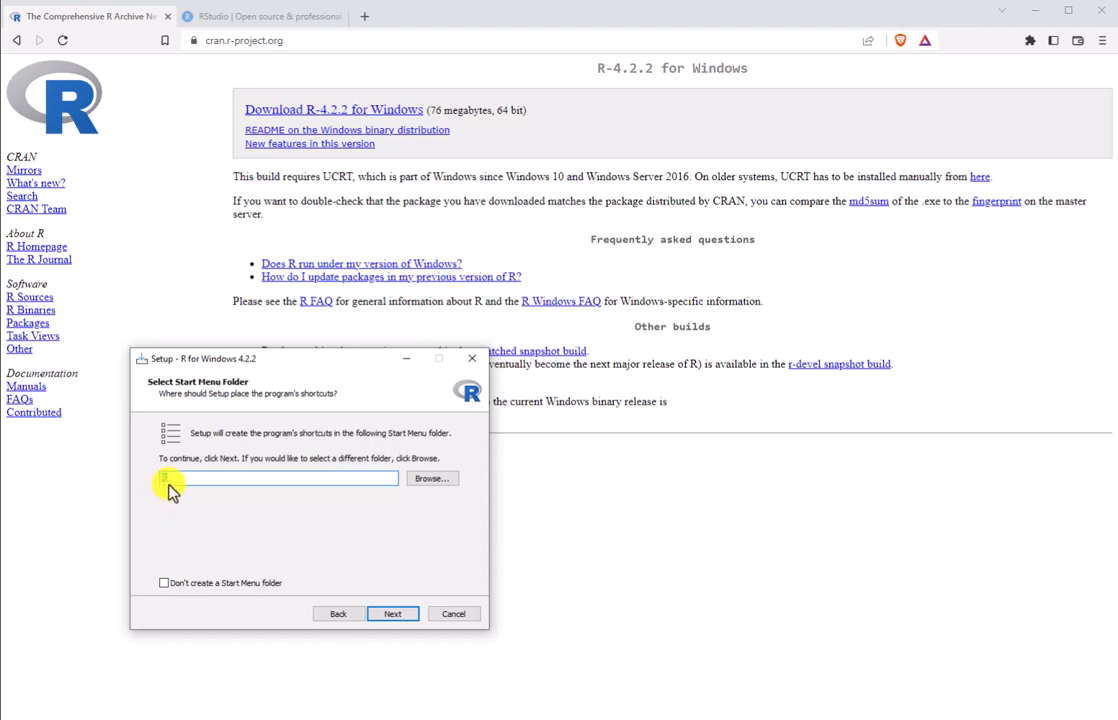
click(391, 614)
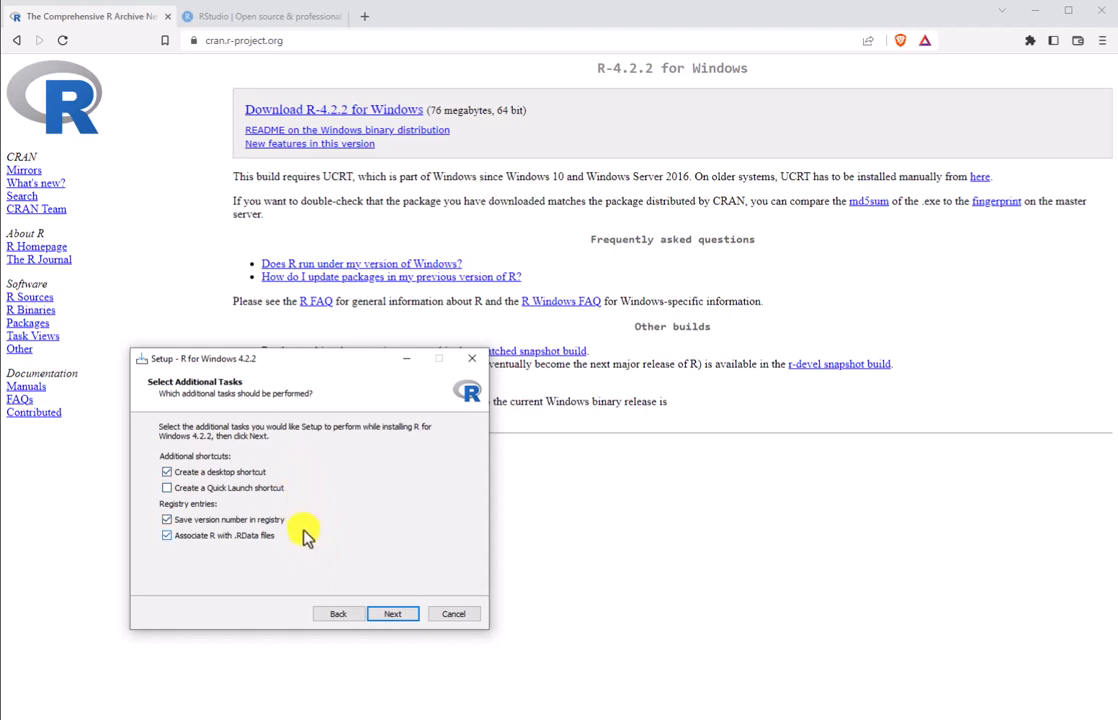
click(166, 471)
click(400, 616)
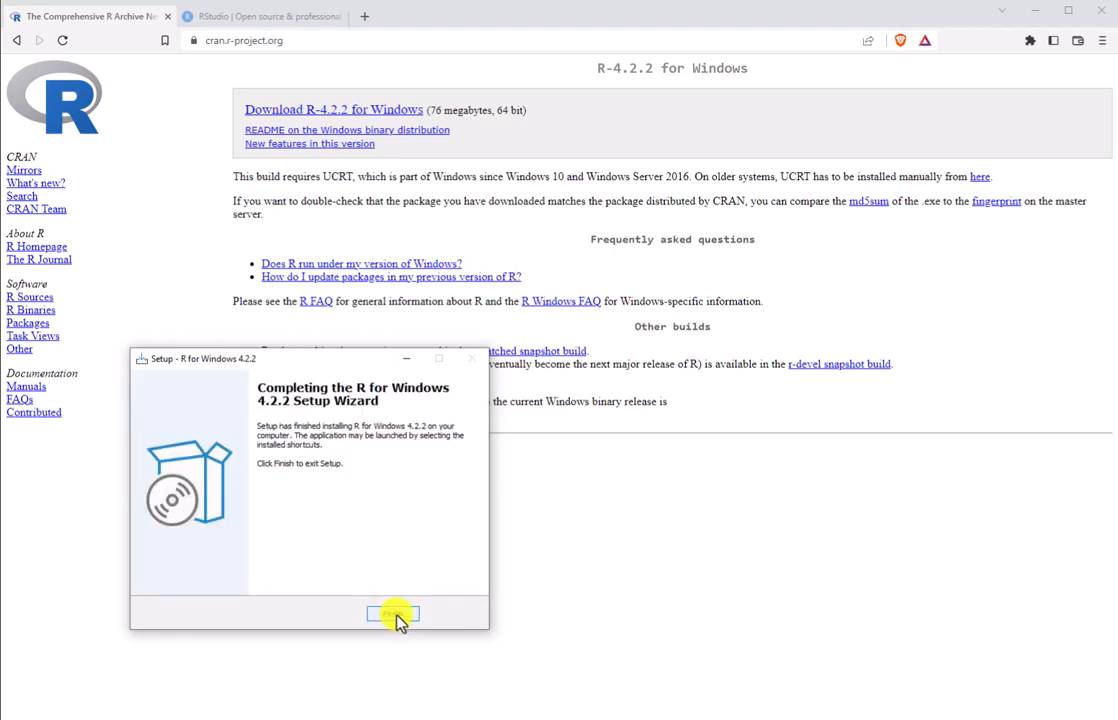
click(404, 615)
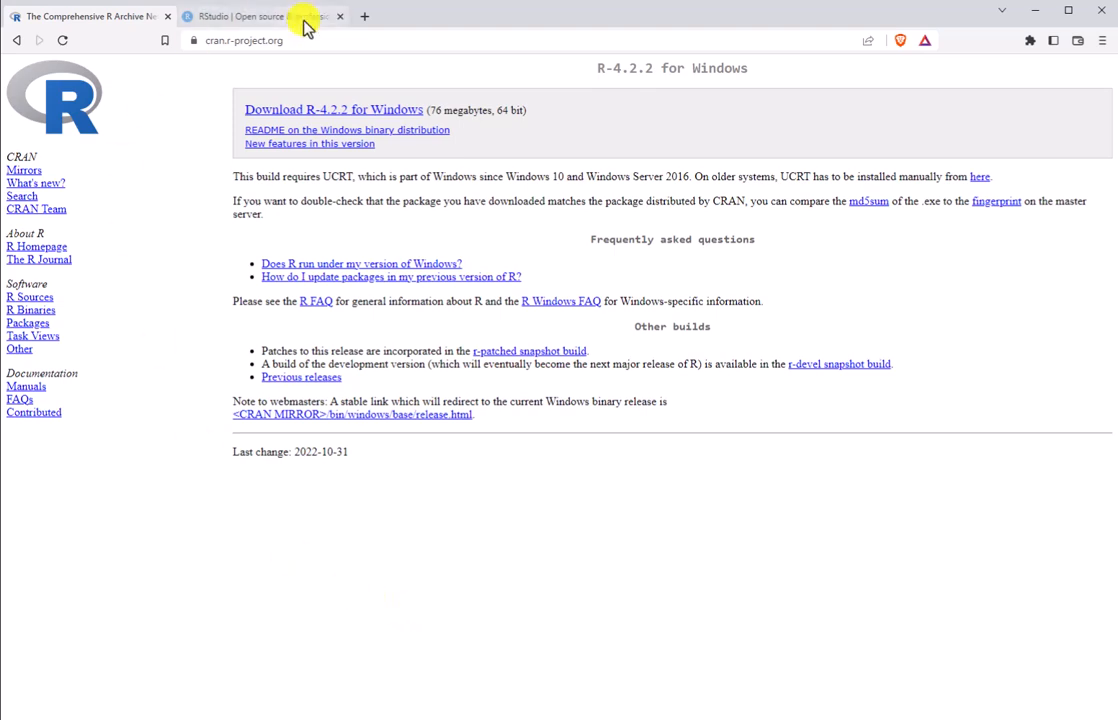
Step: On the RStudio website, open the open-source RStudio product page and go to the RStudio Desktop version
click(272, 18)
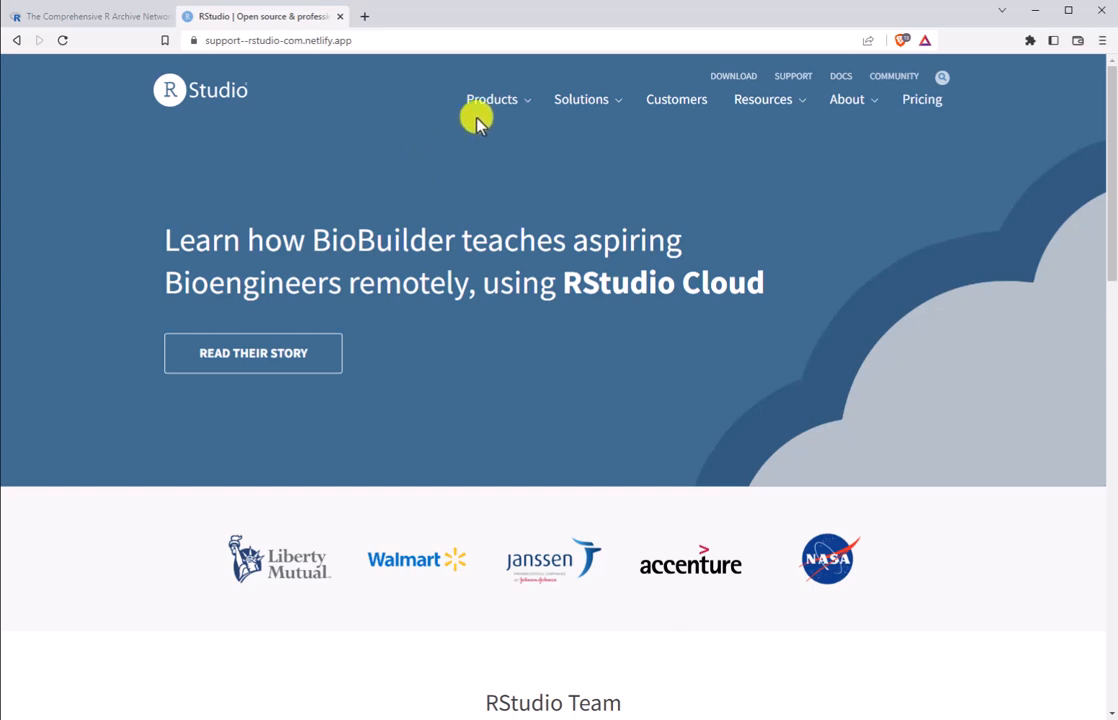
mouse_move(494, 110)
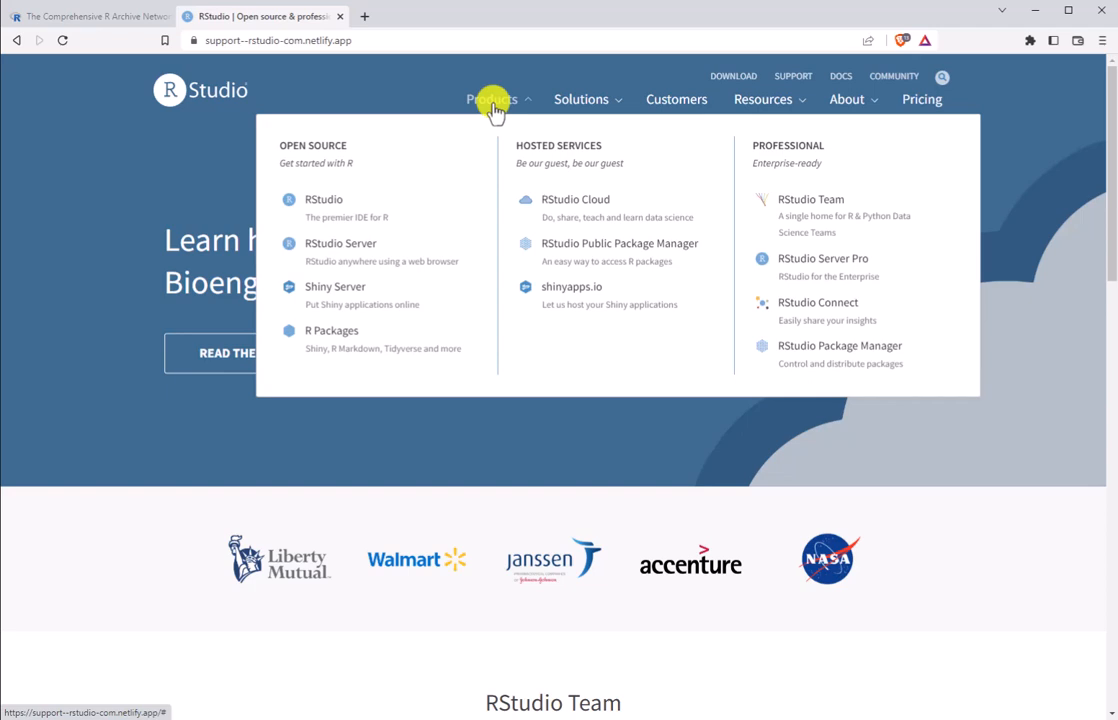
click(350, 205)
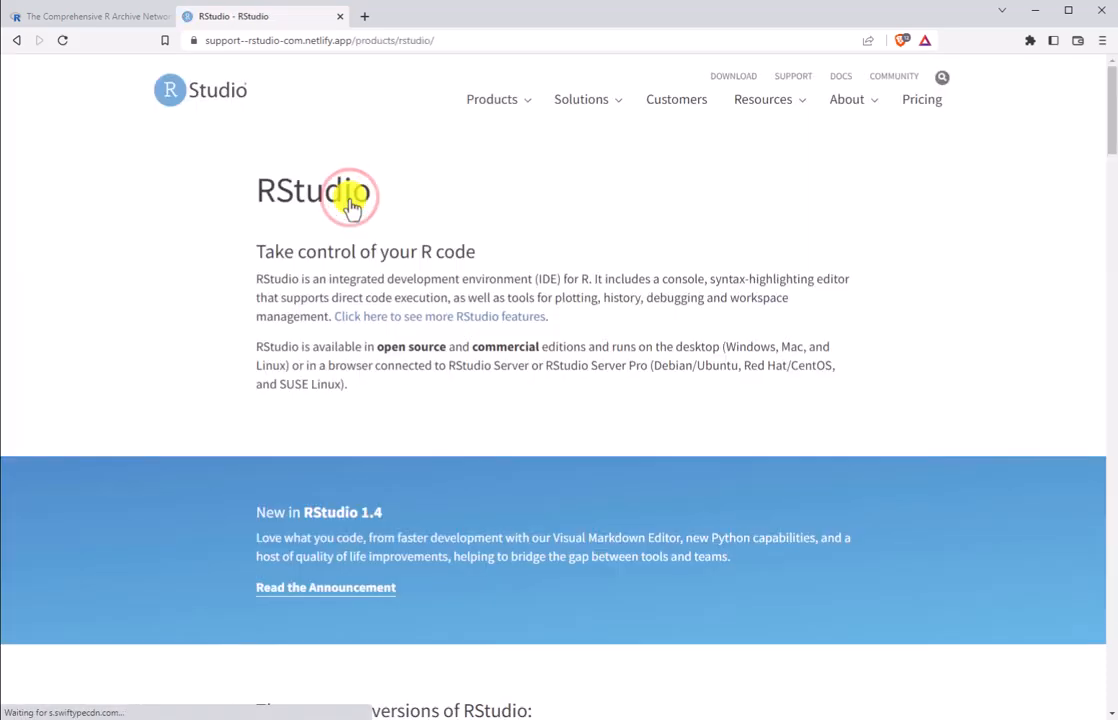
drag(1113, 105, 1112, 177)
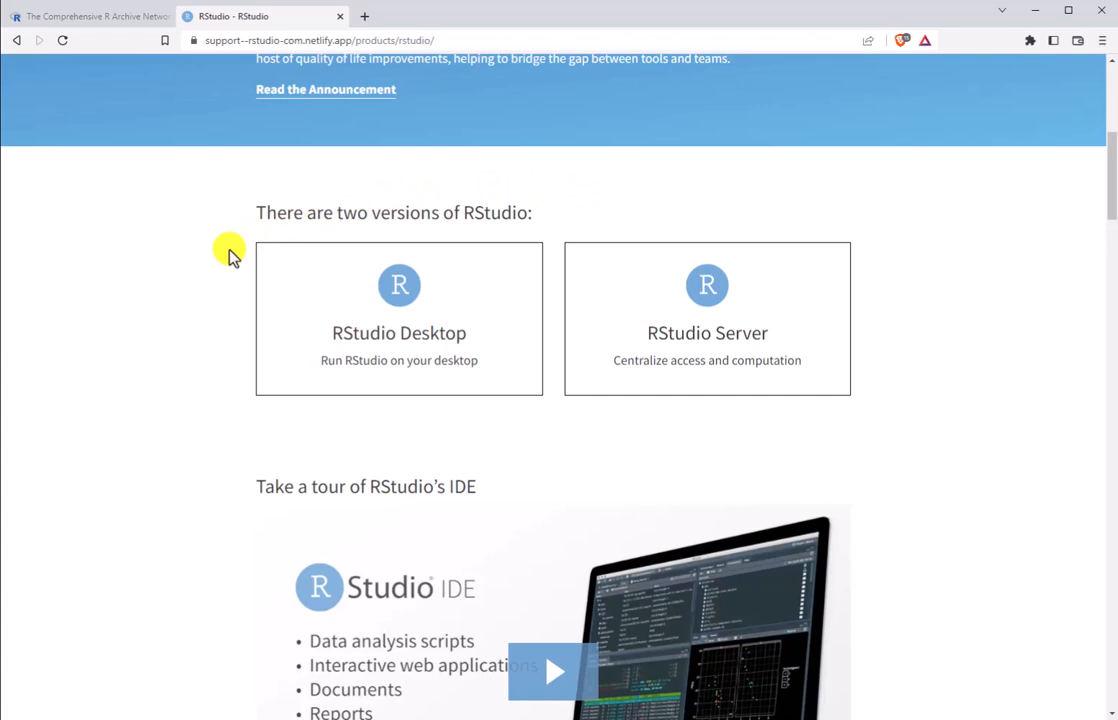
click(367, 303)
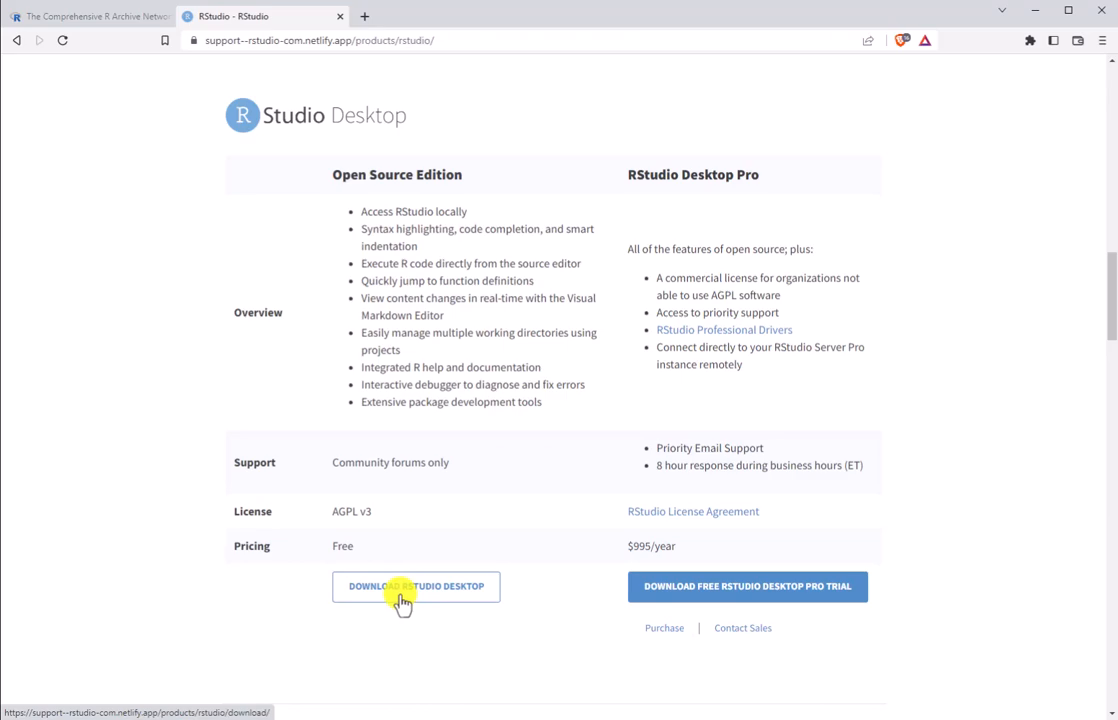
Step: Download the free RStudio Desktop 1.4.1106 installer for Windows and save it in the Downloads folder as RStudio-1.4.1106
click(402, 601)
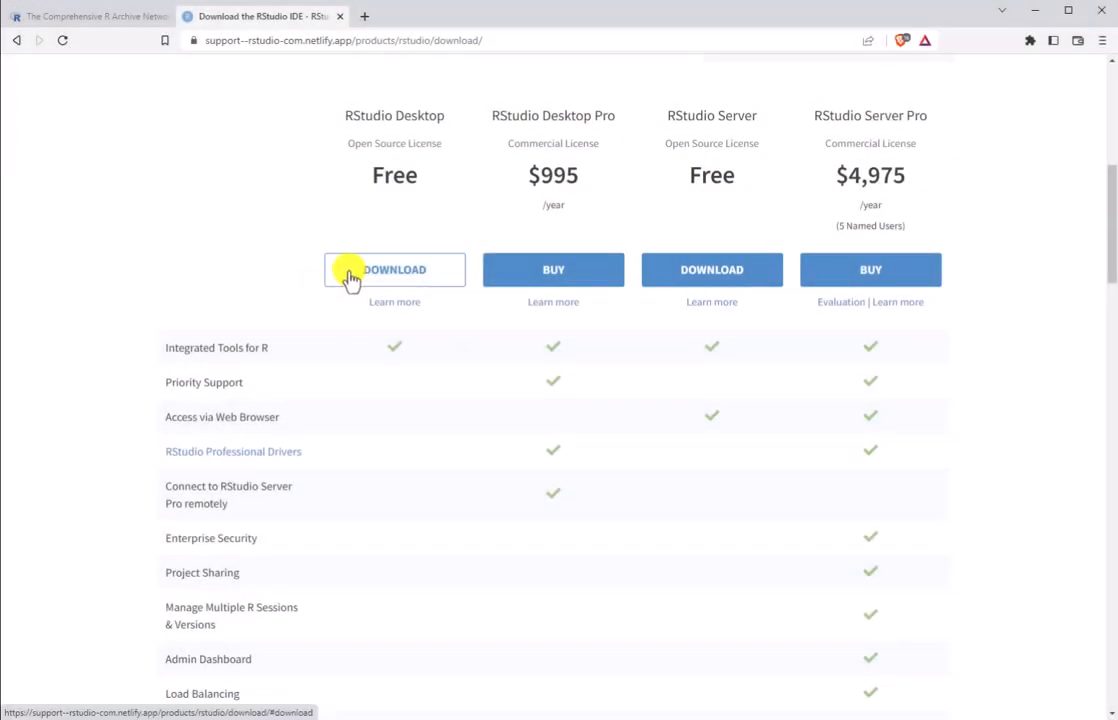
click(350, 277)
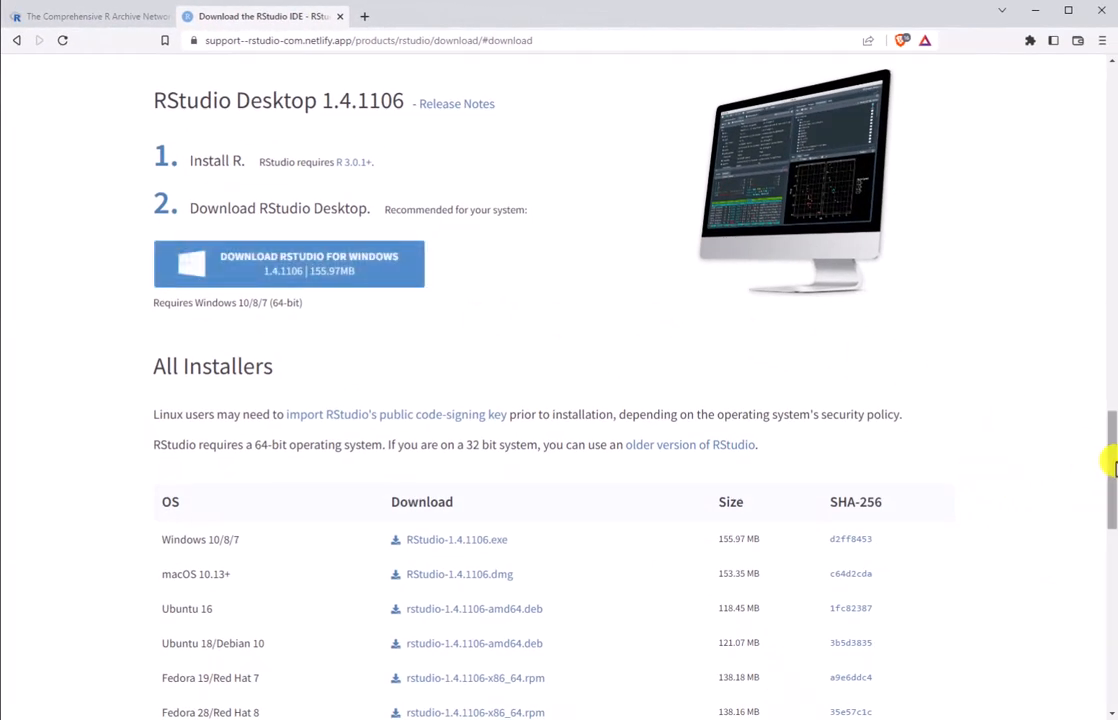
scroll(1110, 465, down, 2)
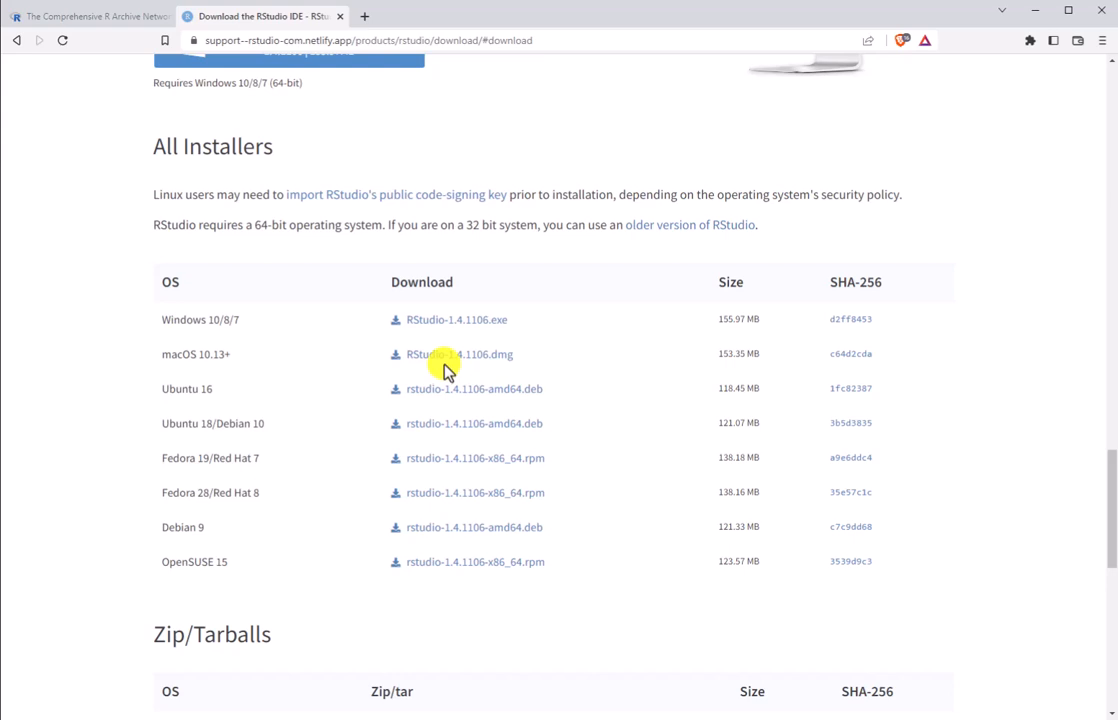
drag(1110, 506, 1108, 473)
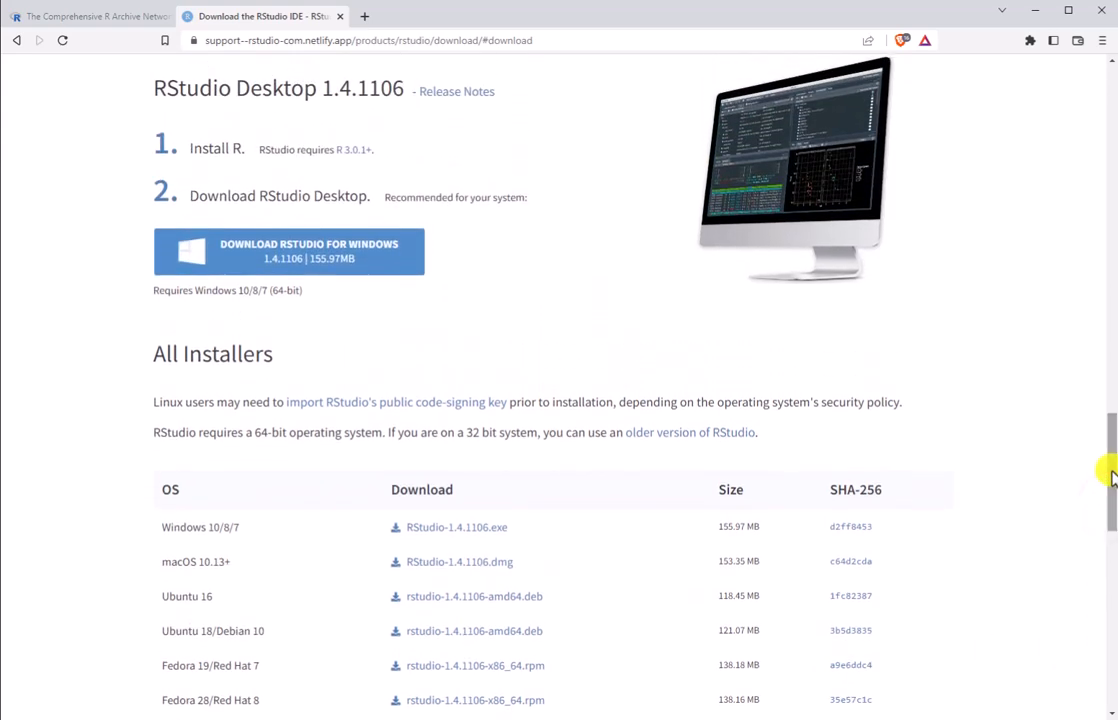
click(388, 268)
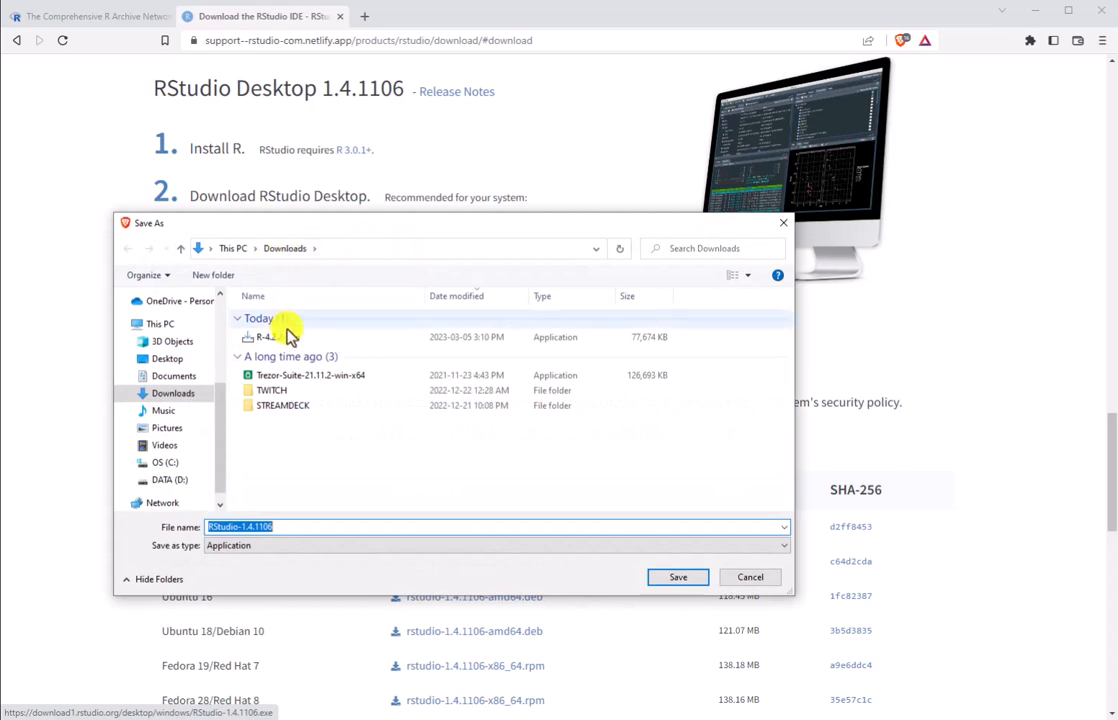
click(671, 583)
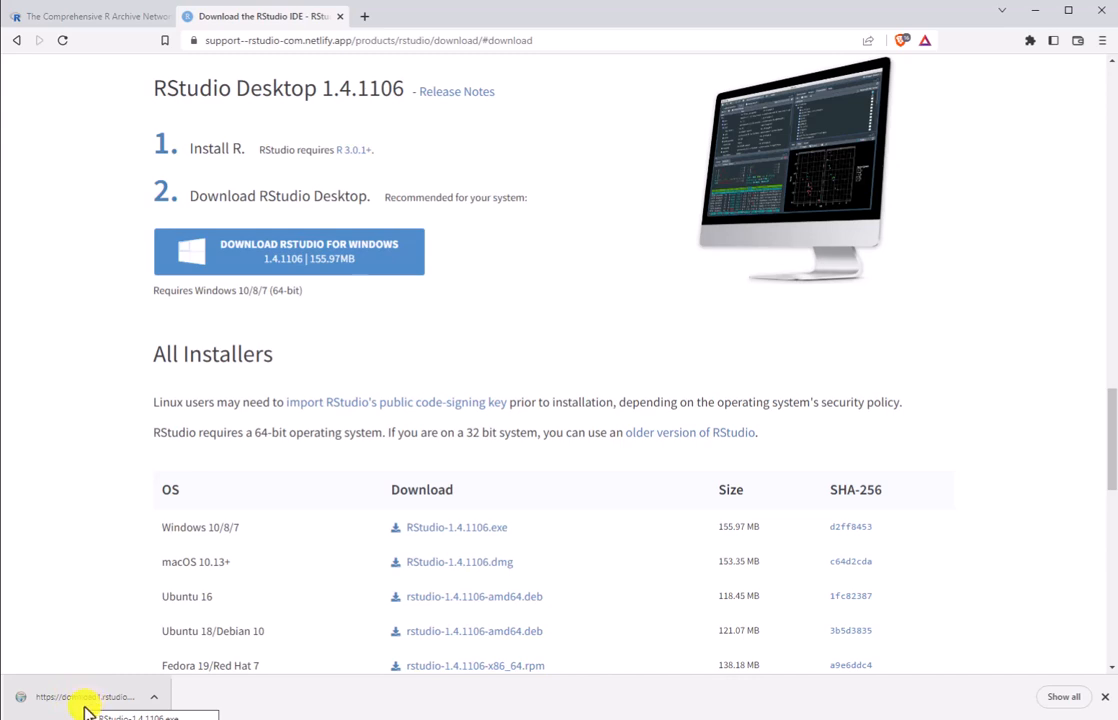
Step: Run the RStudio-1.4.1106 installer, keeping the default install location and the RStudio Start Menu folder, and finish the setup
click(84, 700)
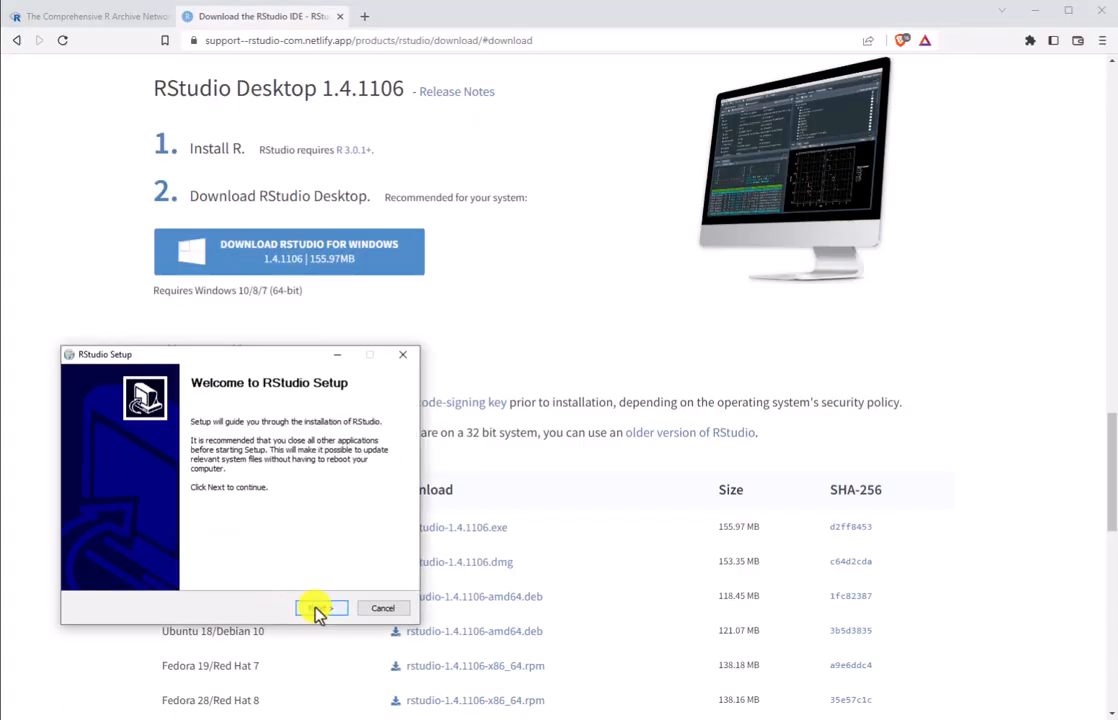
click(322, 608)
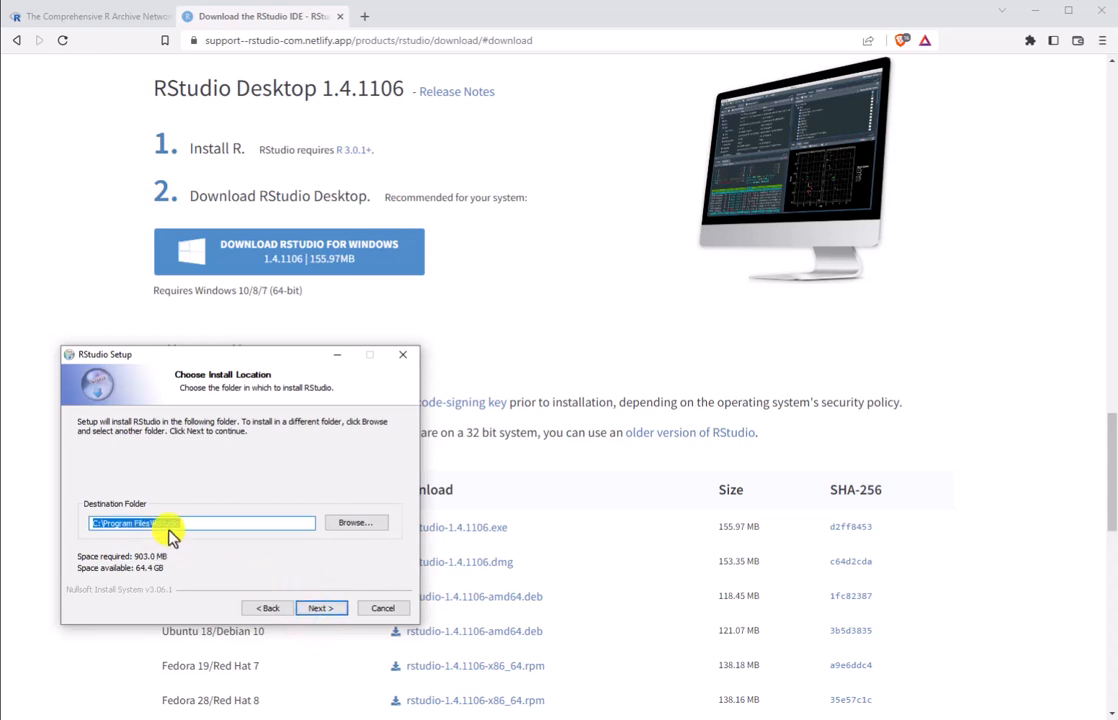
click(339, 612)
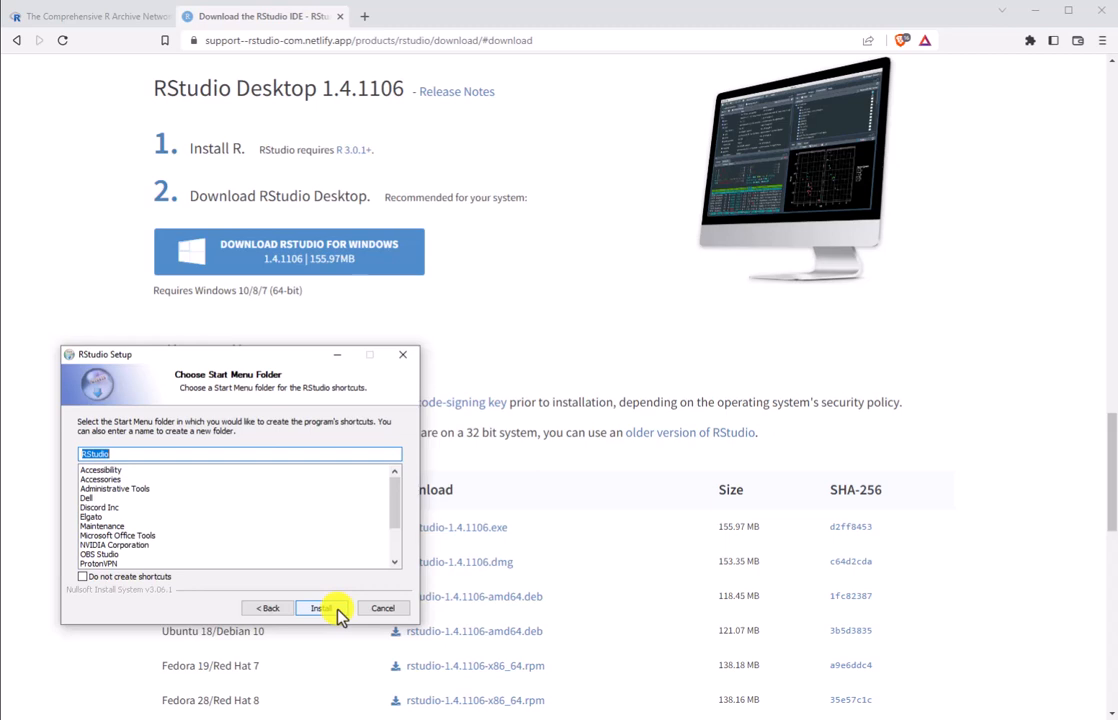
click(338, 610)
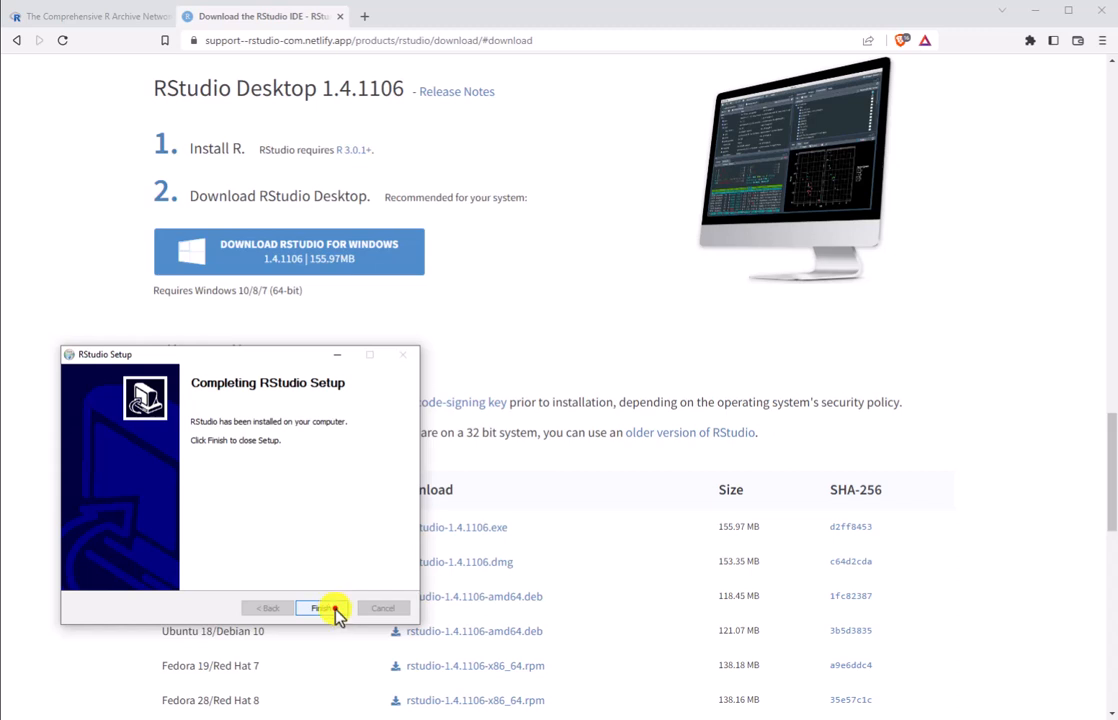
click(335, 612)
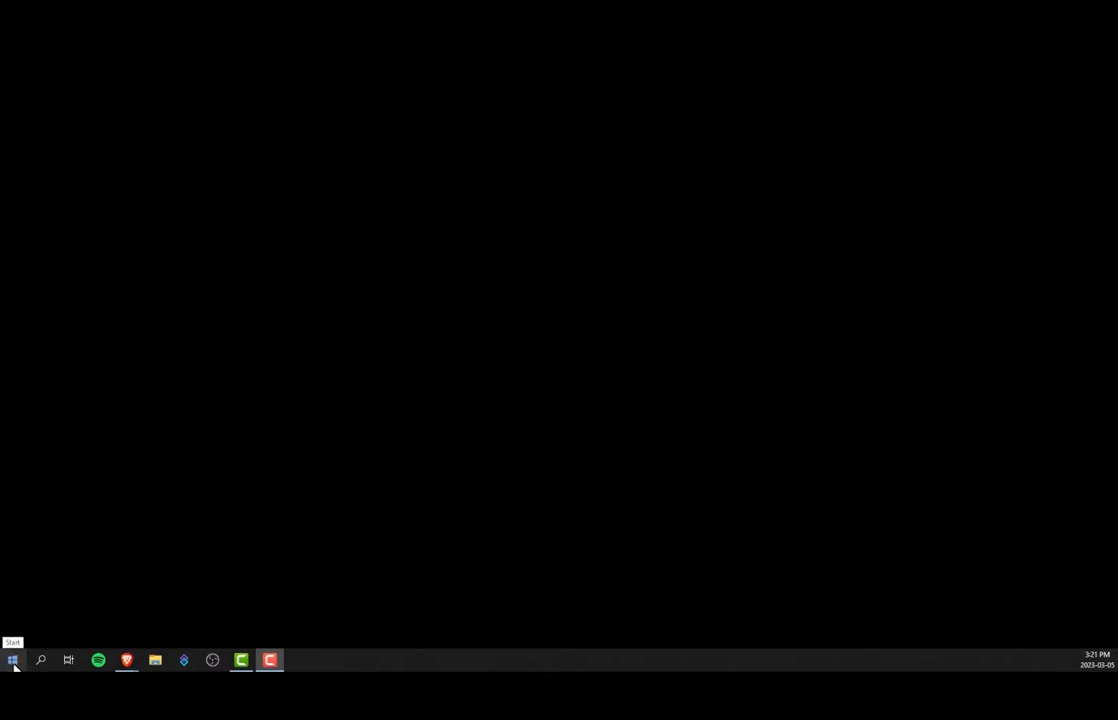
Step: Find the RStudio folder in the Windows list of installed programs
click(14, 664)
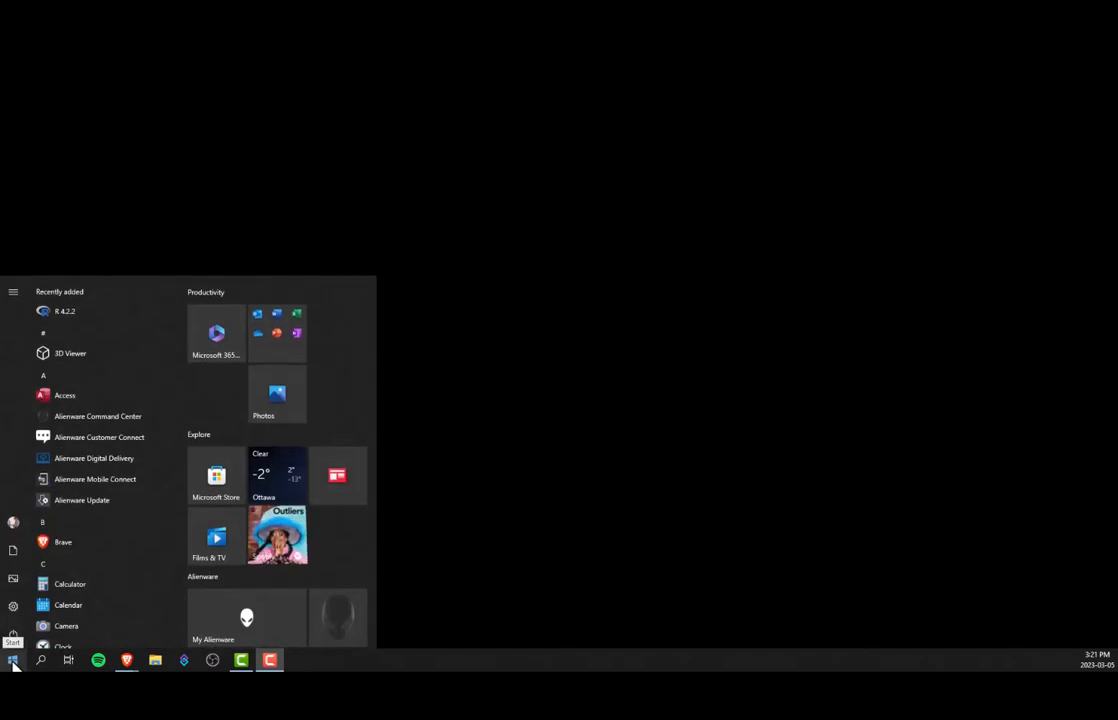
scroll(183, 328, down, 1)
drag(183, 328, 182, 527)
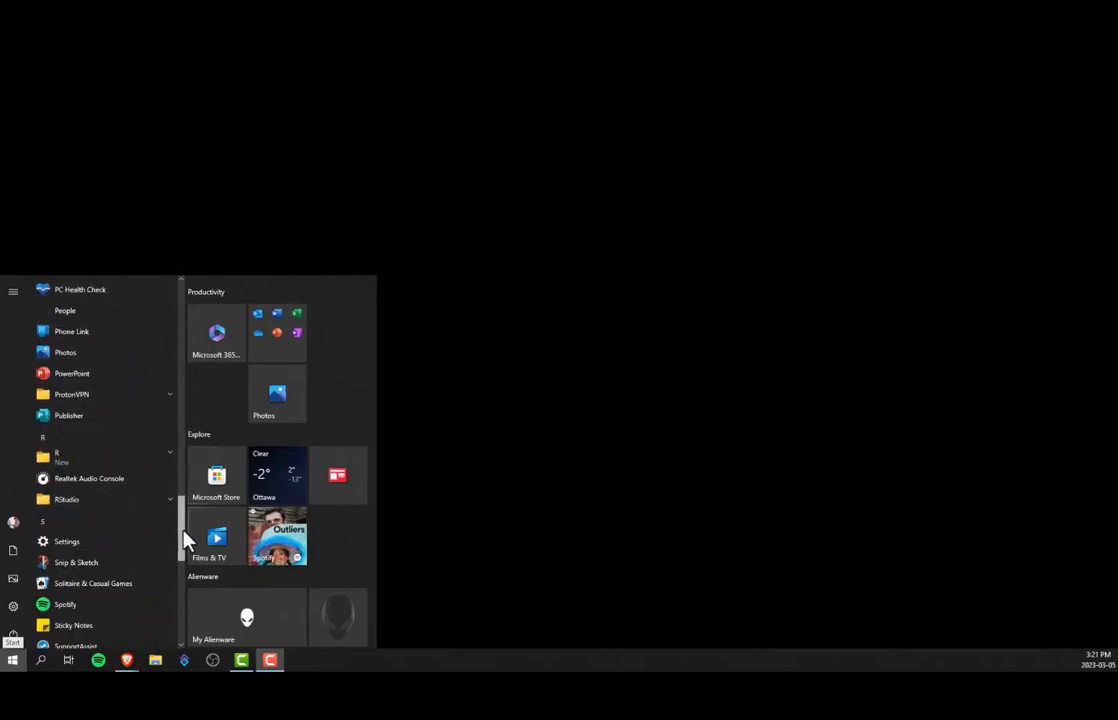